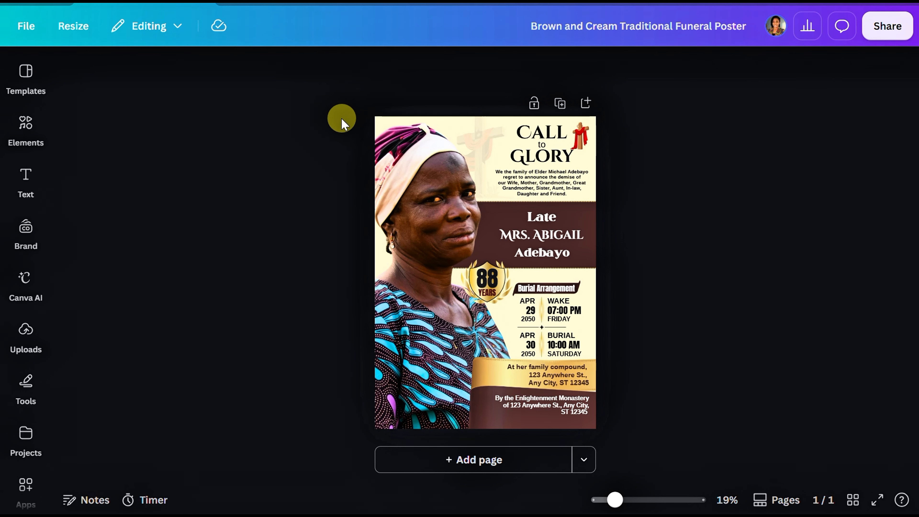
Step: Resize this design to a custom size of 48 inches wide by 54 inches high
{"action": "left_click", "coordinate": [87, 36]}
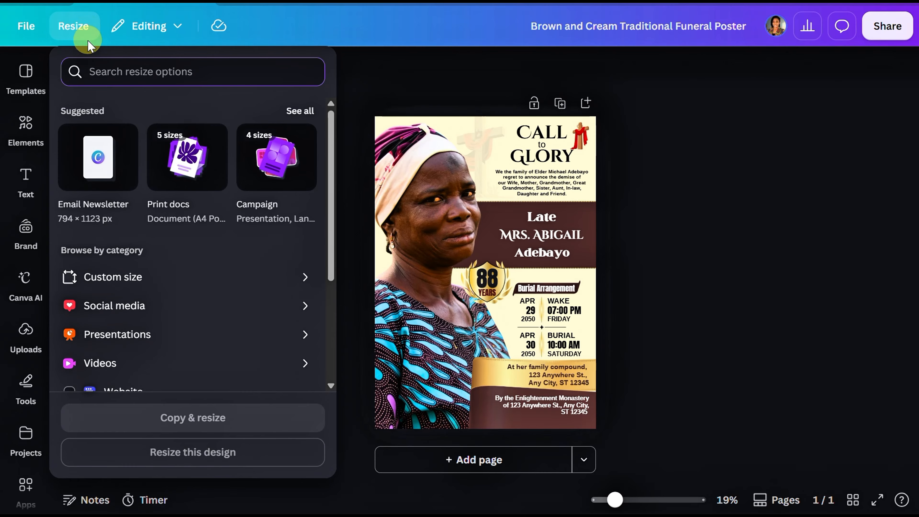
{"action": "left_click", "coordinate": [119, 283]}
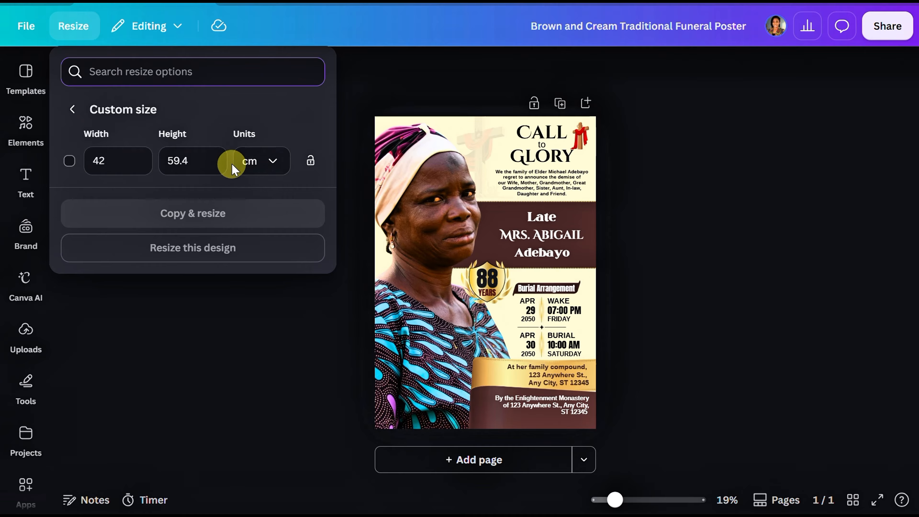
{"action": "left_click", "coordinate": [270, 162]}
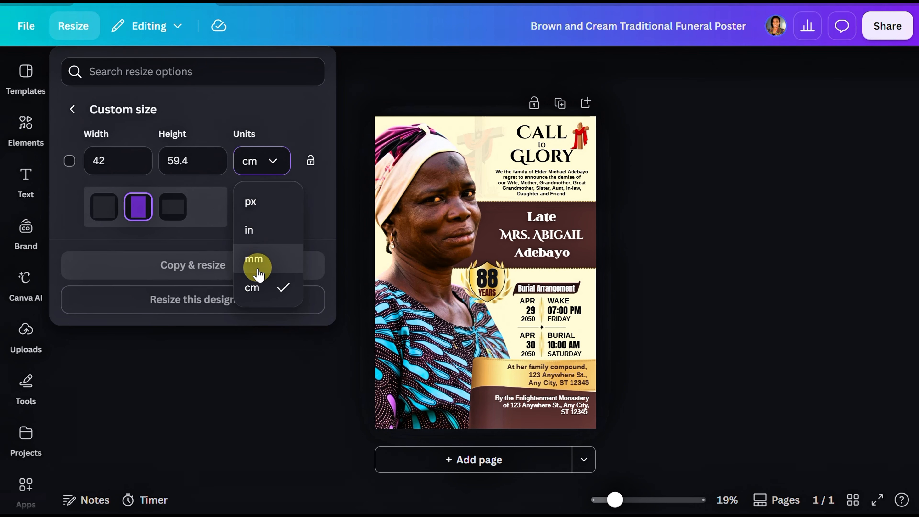
{"action": "left_click", "coordinate": [259, 232]}
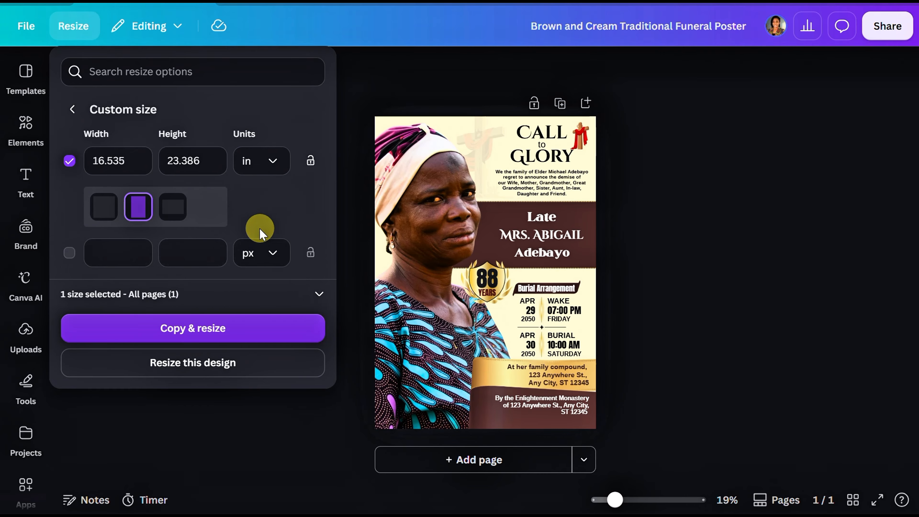
{"action": "left_click", "coordinate": [135, 160]}
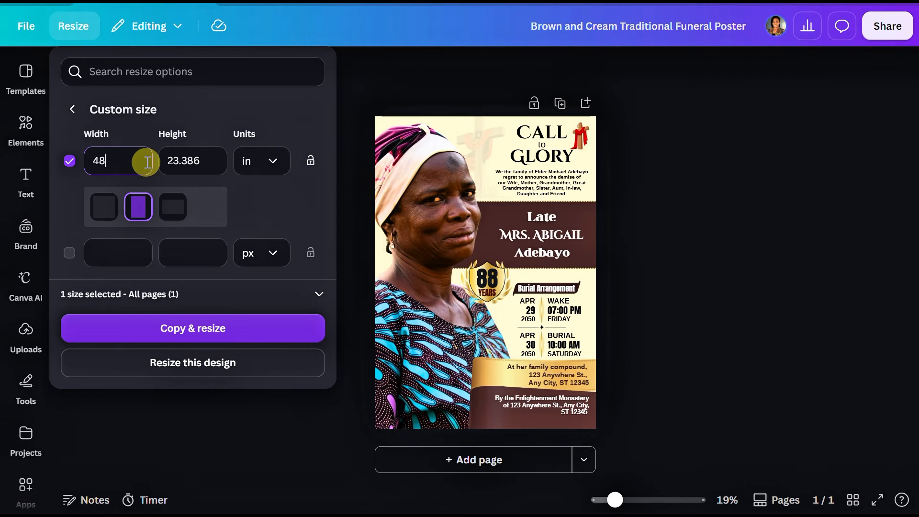
{"action": "key", "text": "Tab"}
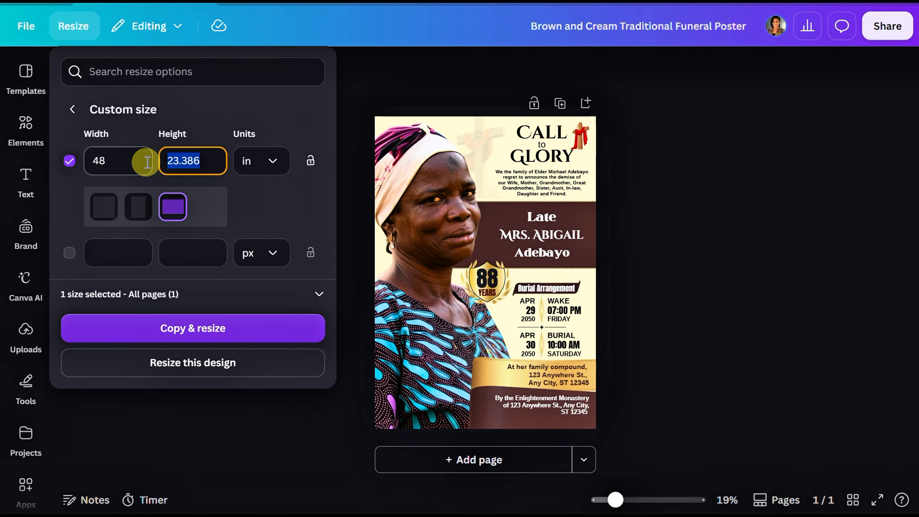
{"action": "type", "text": "54"}
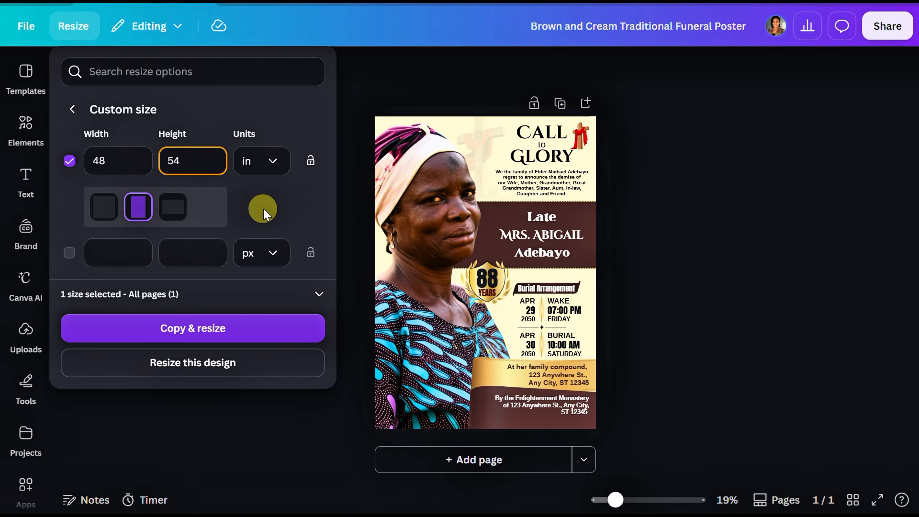
{"action": "left_click", "coordinate": [225, 360]}
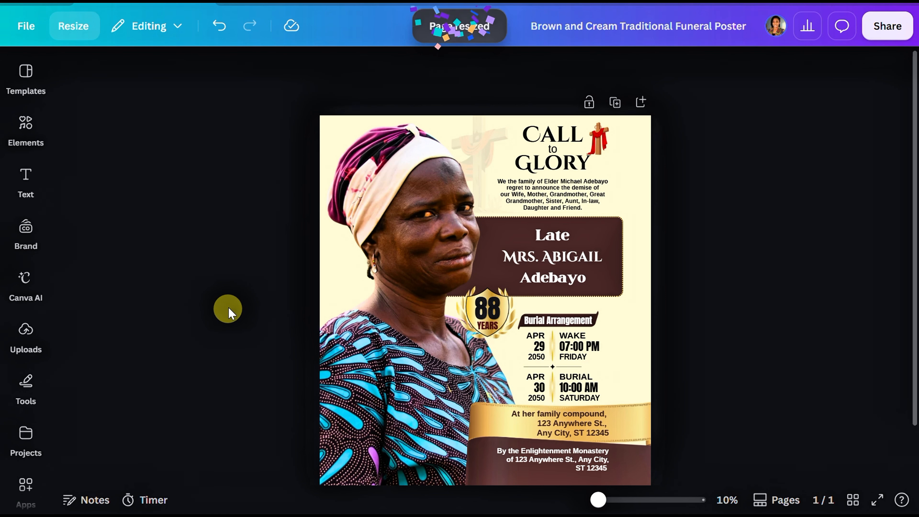
Step: Widen the brown rectangle behind the deceased's name until it extends past the poster's right edge
{"action": "scroll", "coordinate": [727, 322], "scroll_direction": "down", "scroll_amount": 2}
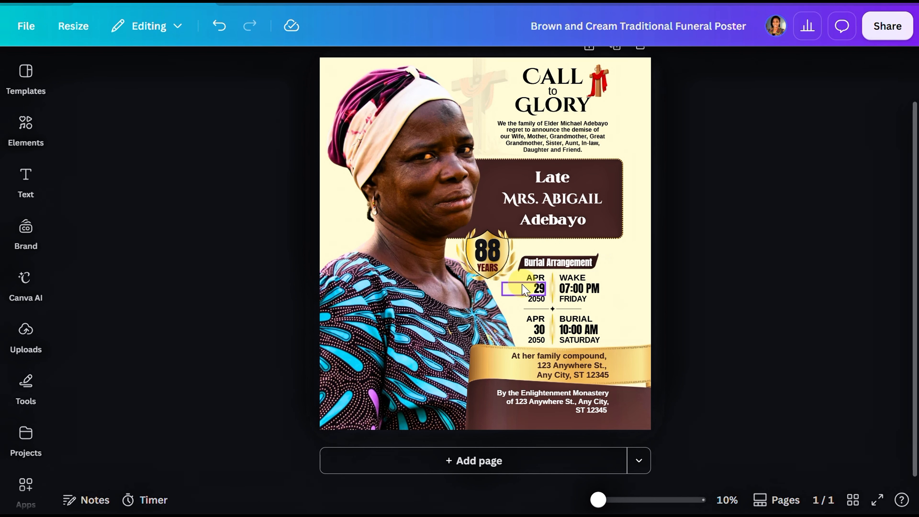
{"action": "left_click", "coordinate": [620, 203]}
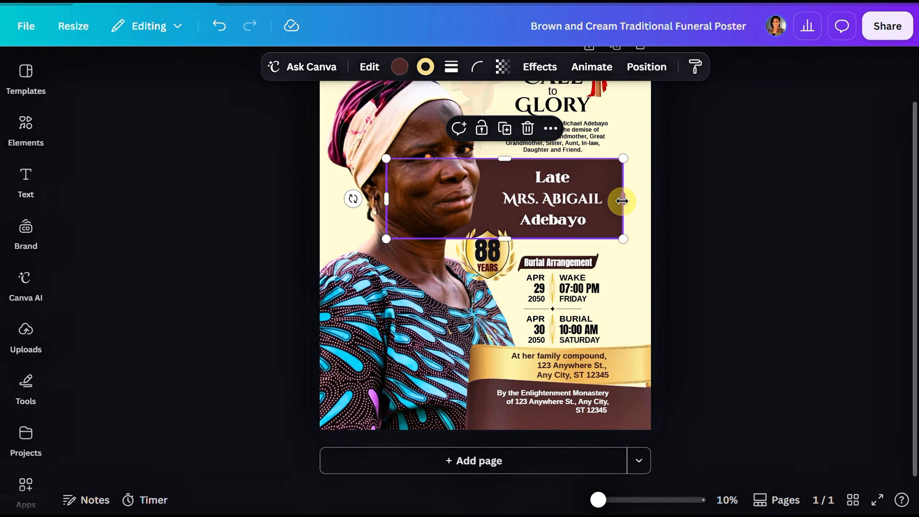
{"action": "left_click_drag", "start_coordinate": [621, 200], "coordinate": [663, 200]}
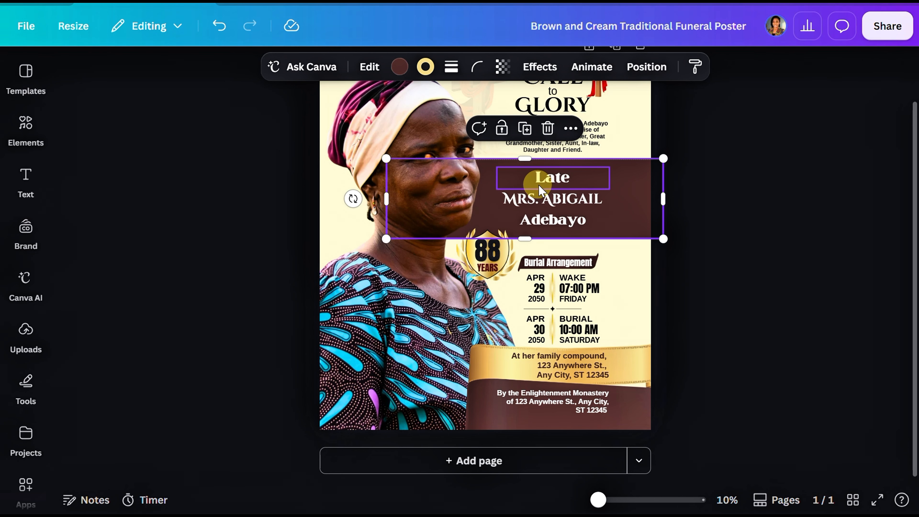
{"action": "scroll", "coordinate": [541, 189], "scroll_direction": "up", "scroll_amount": 2}
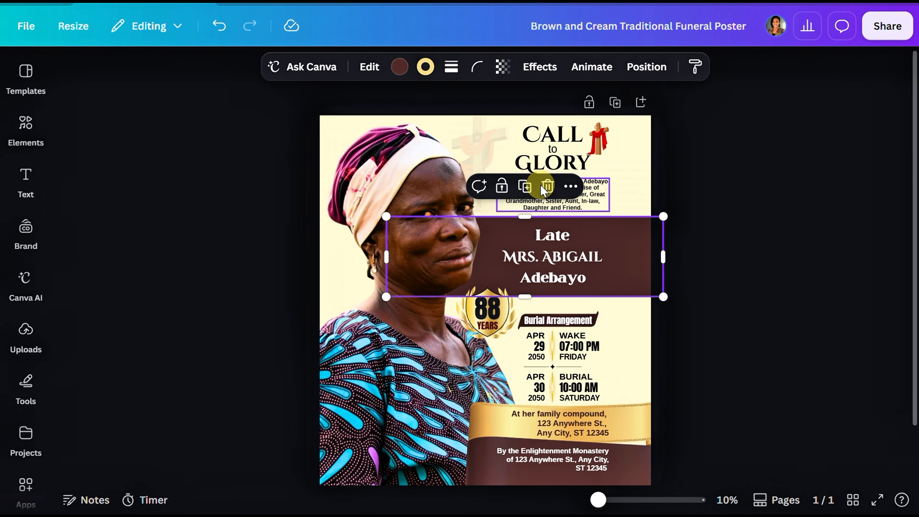
Step: Open the two name lines below "Late" for text editing, one after the other
{"action": "left_click", "coordinate": [525, 260]}
{"action": "double_click", "coordinate": [523, 257]}
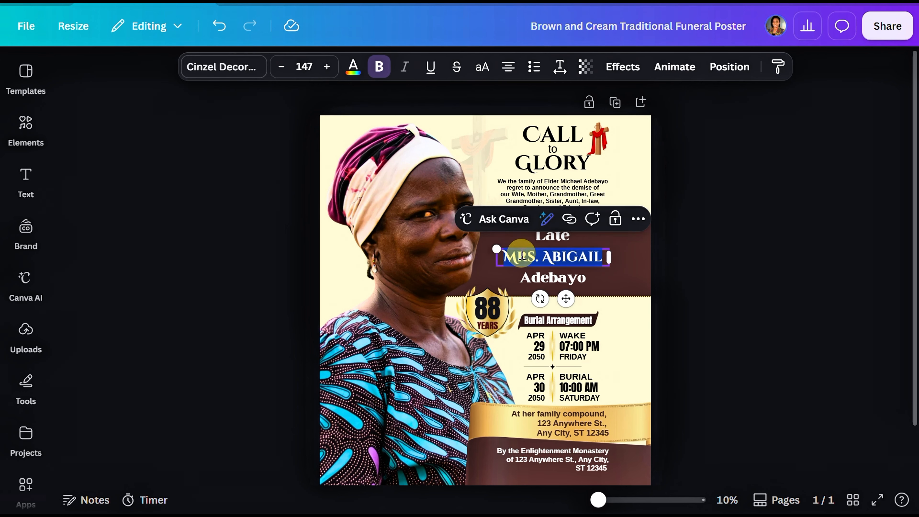
{"action": "left_click", "coordinate": [536, 275]}
{"action": "double_click", "coordinate": [537, 274]}
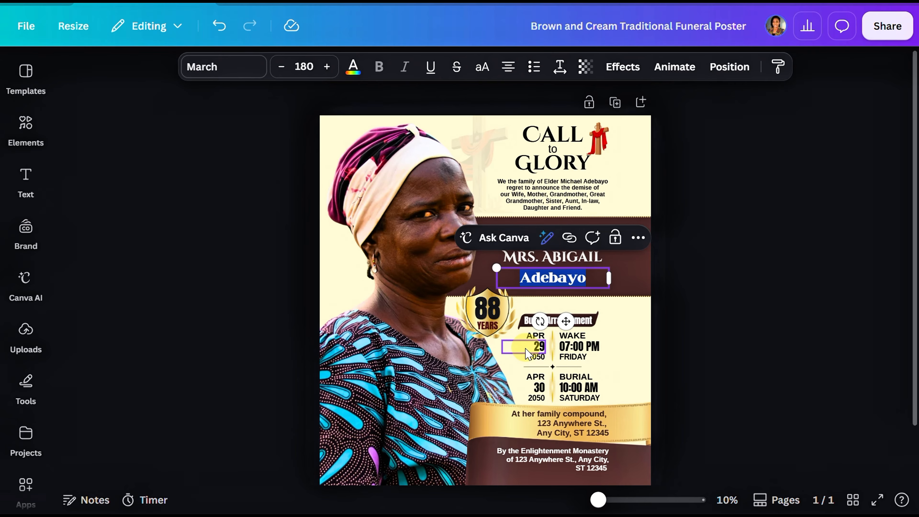
Step: Separate the two address ribbons at the poster's bottom and widen the gold one further past the right edge
{"action": "left_click", "coordinate": [514, 414]}
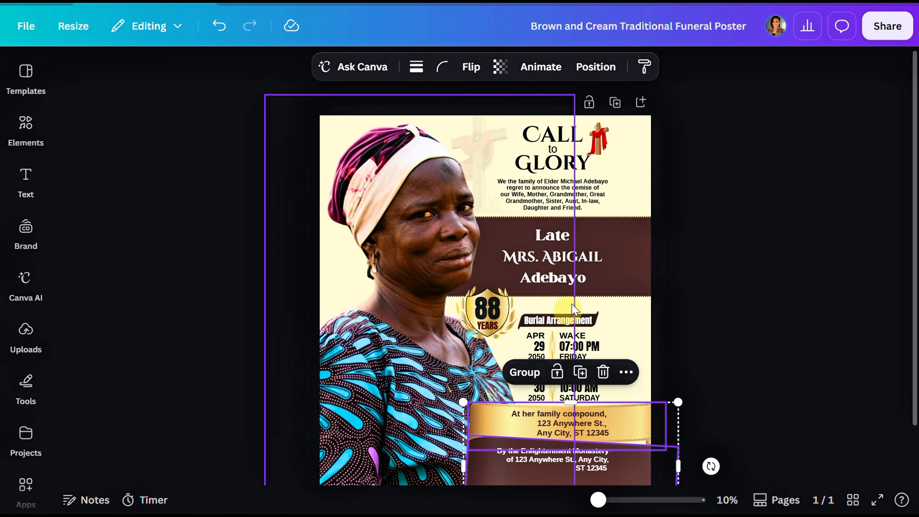
{"action": "left_click", "coordinate": [595, 66]}
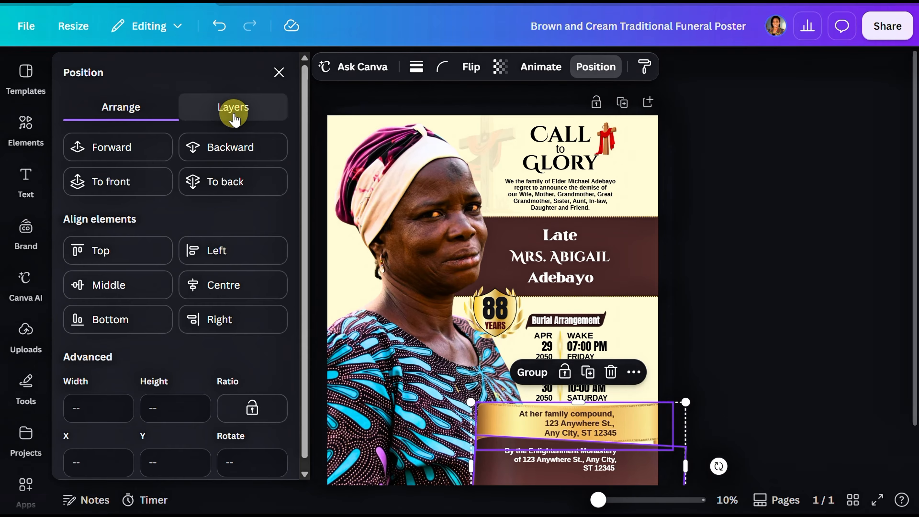
{"action": "left_click", "coordinate": [233, 109]}
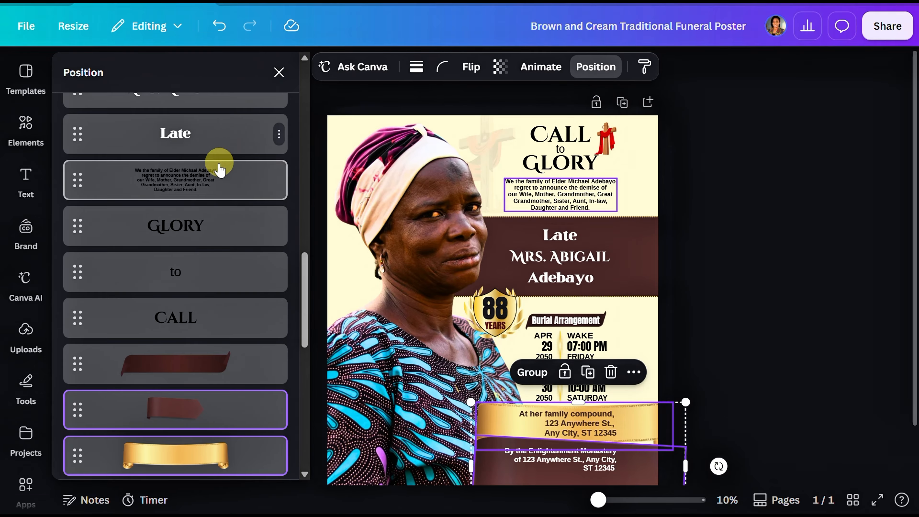
{"action": "left_click", "coordinate": [166, 455]}
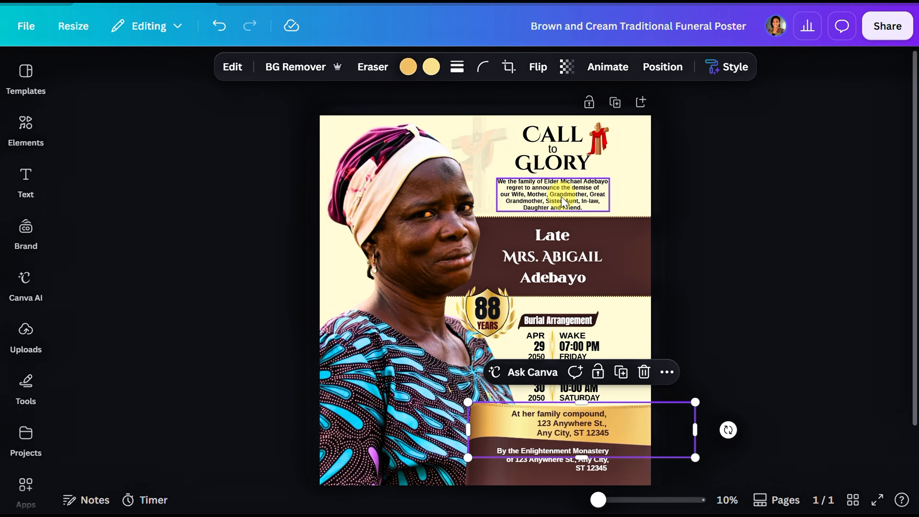
Step: Select the gold ribbon together with the brown ribbon below it and group them
{"action": "left_click", "coordinate": [663, 69]}
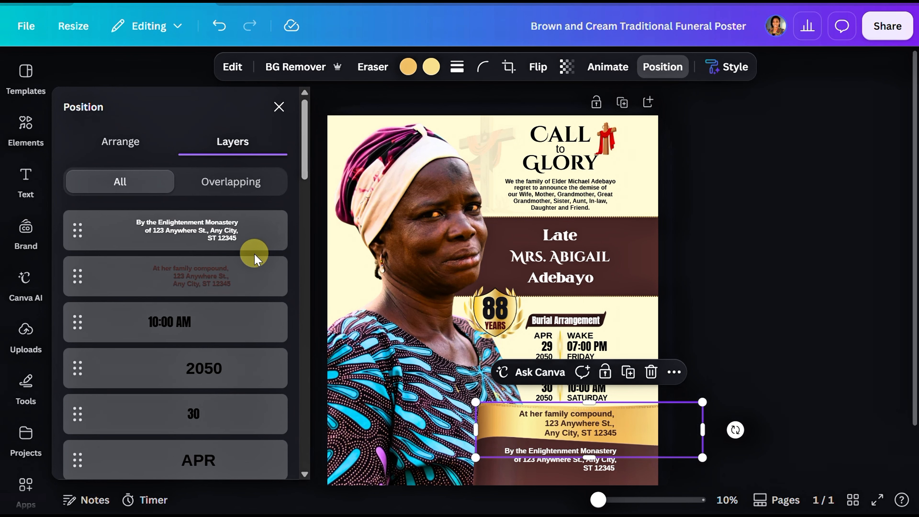
{"action": "scroll", "coordinate": [249, 261], "scroll_direction": "down", "scroll_amount": 15}
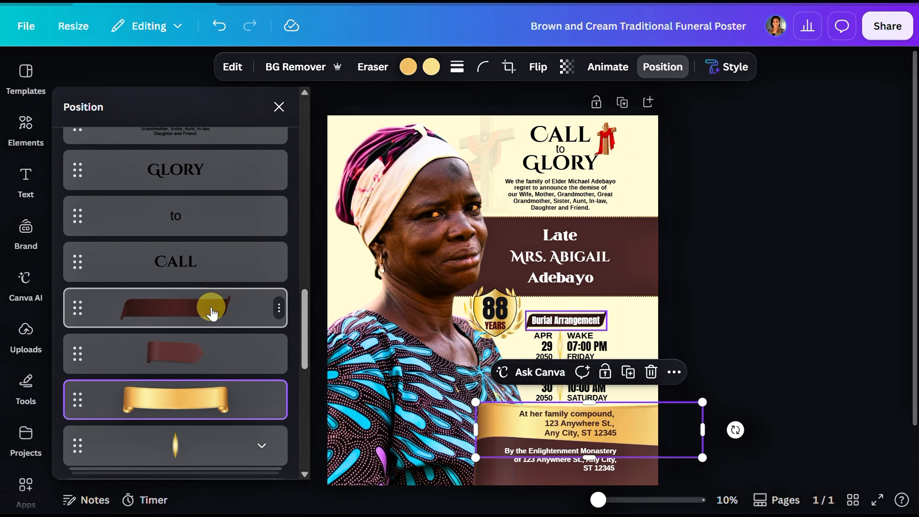
{"action": "left_click", "coordinate": [488, 478], "text": "shift"}
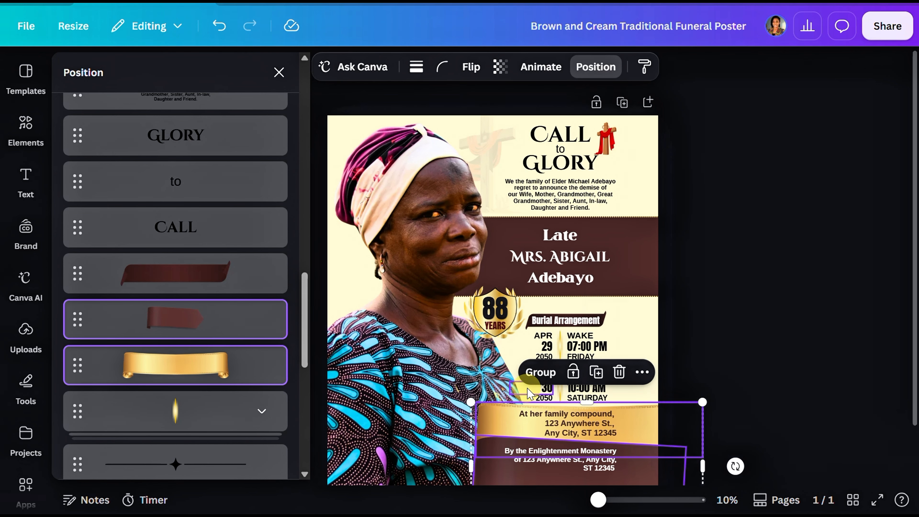
{"action": "key", "text": "ctrl+g"}
{"action": "scroll", "coordinate": [445, 352], "scroll_direction": "down", "scroll_amount": 2}
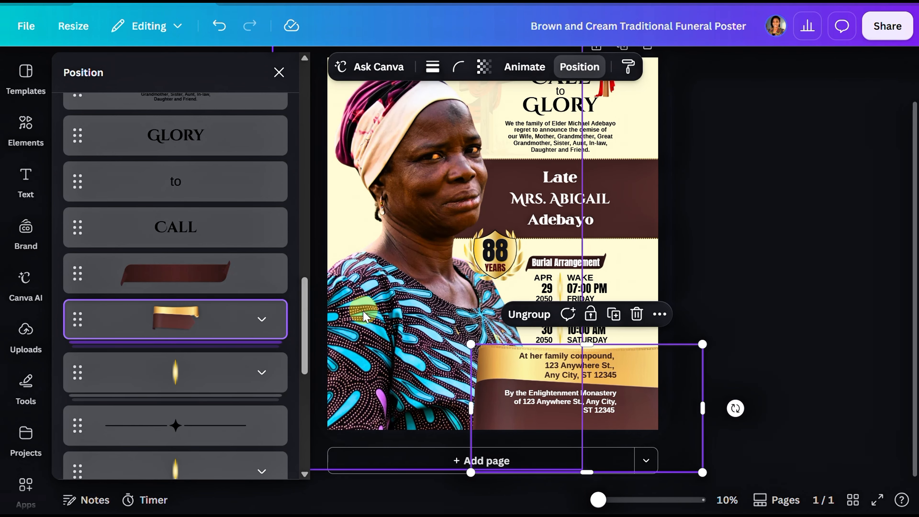
{"action": "scroll", "coordinate": [363, 316], "scroll_direction": "up", "scroll_amount": 2}
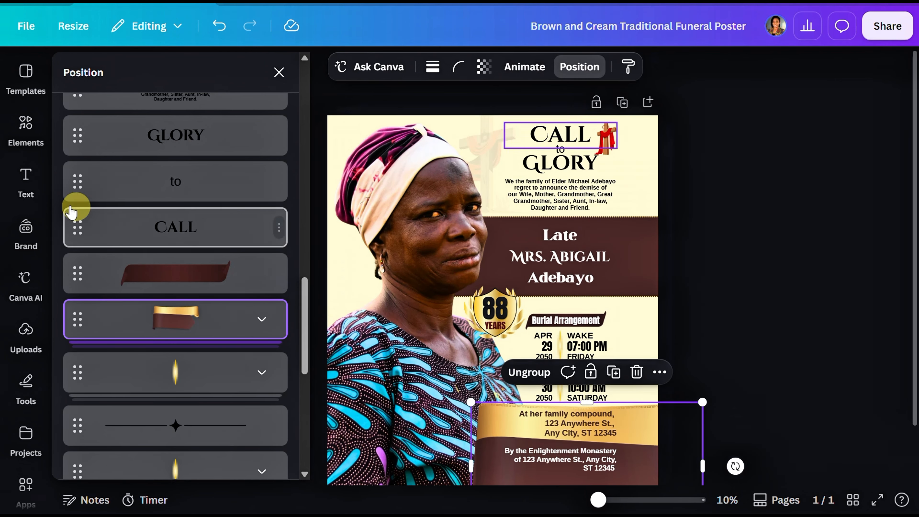
Step: Replace the portrait with the recently used photo of the seated woman in an orange jacket
{"action": "left_click", "coordinate": [26, 143]}
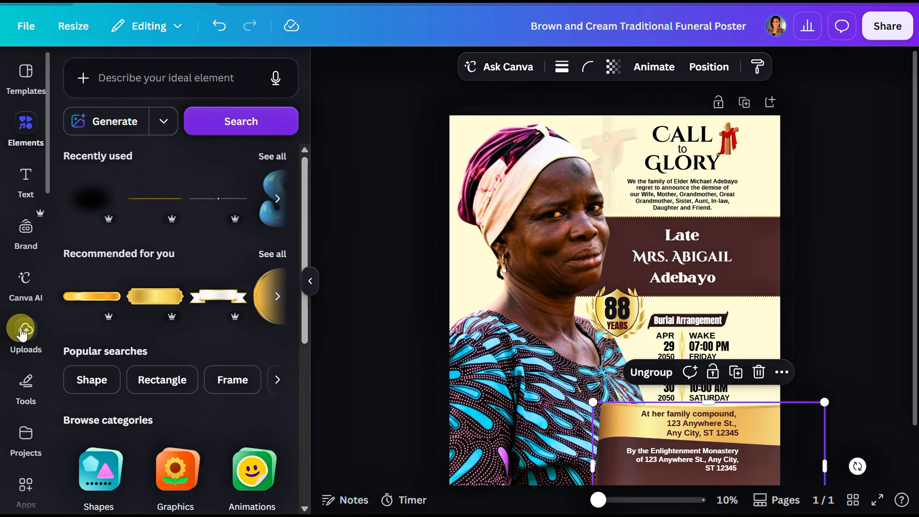
{"action": "left_click", "coordinate": [22, 331]}
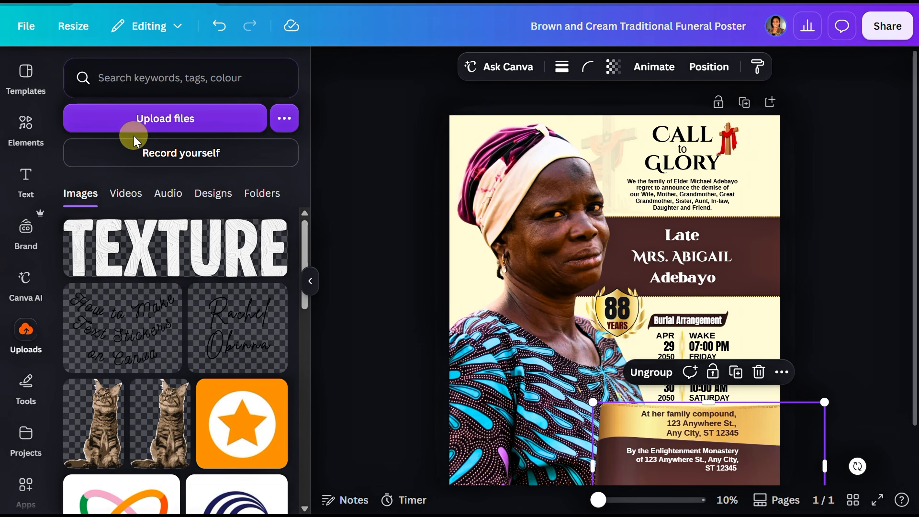
{"action": "left_click", "coordinate": [23, 129]}
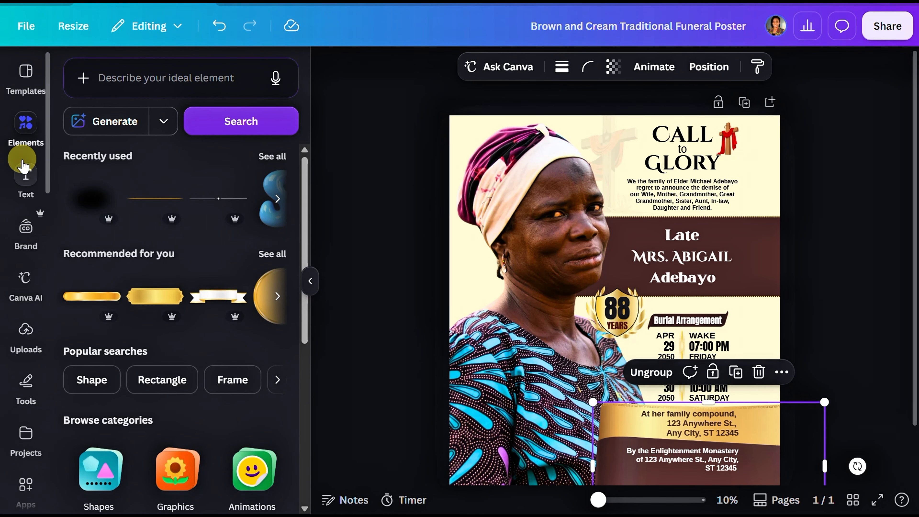
{"action": "left_click", "coordinate": [272, 156]}
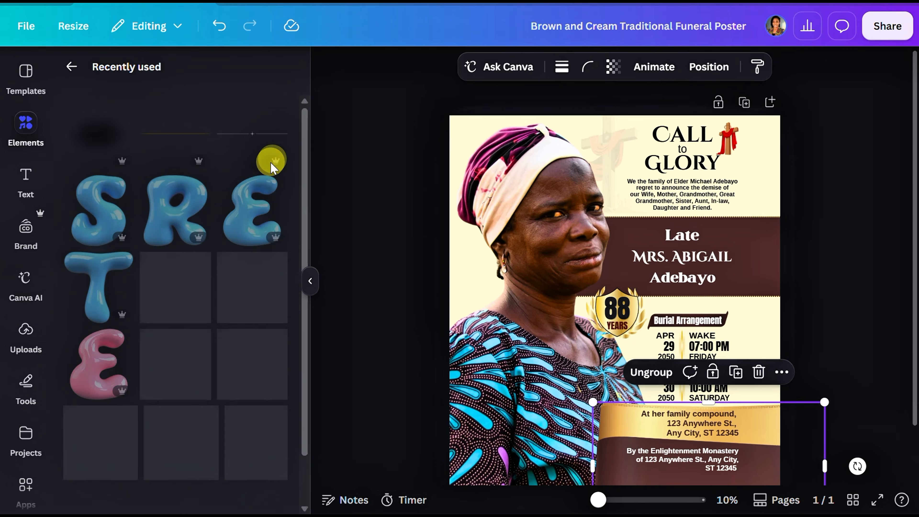
{"action": "scroll", "coordinate": [253, 217], "scroll_direction": "down", "scroll_amount": 5}
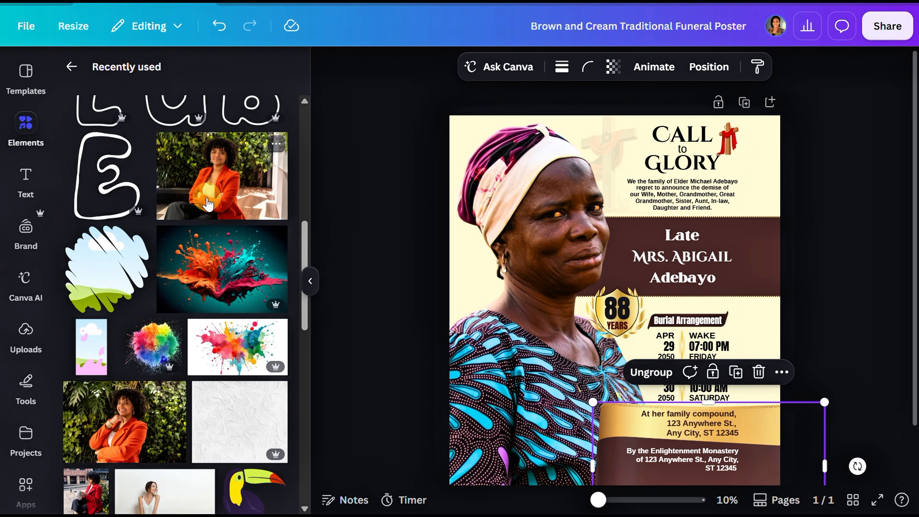
{"action": "left_click_drag", "start_coordinate": [208, 204], "coordinate": [447, 330]}
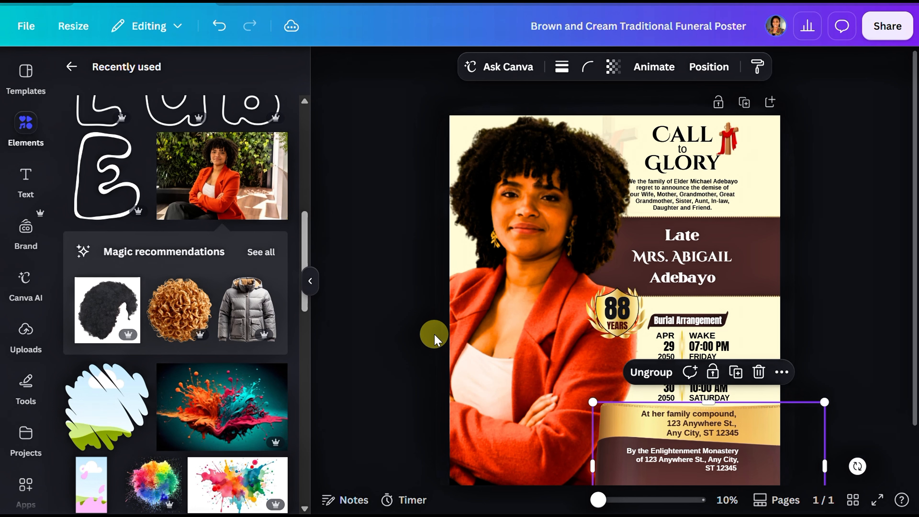
Step: Reset all image adjustments on the new portrait to their defaults
{"action": "left_click", "coordinate": [538, 356]}
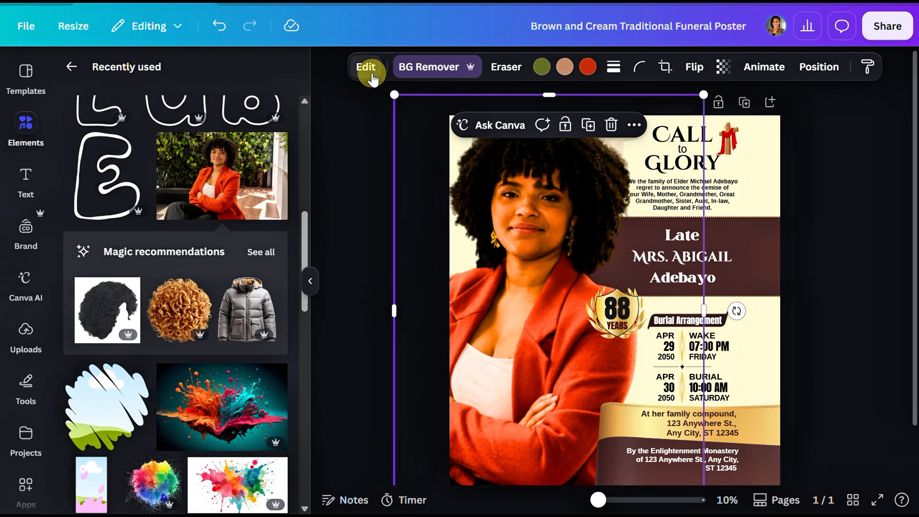
{"action": "left_click", "coordinate": [366, 67]}
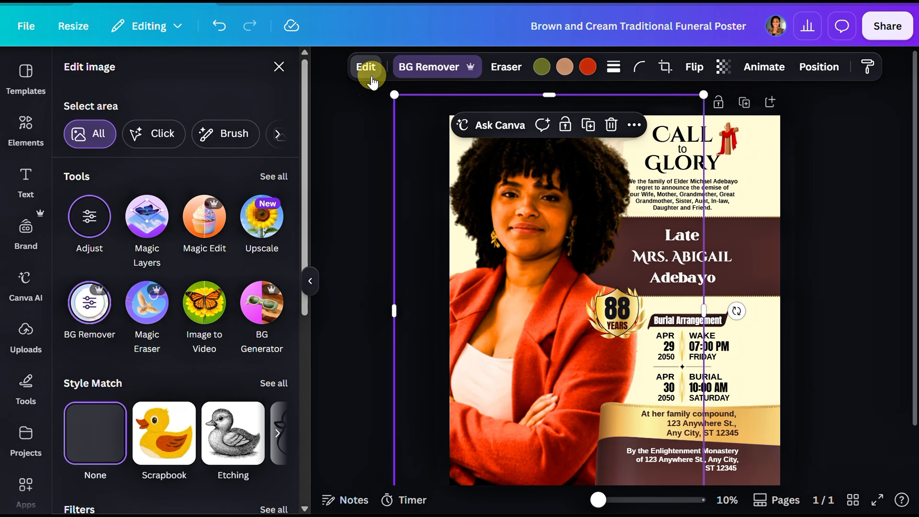
{"action": "left_click", "coordinate": [92, 214]}
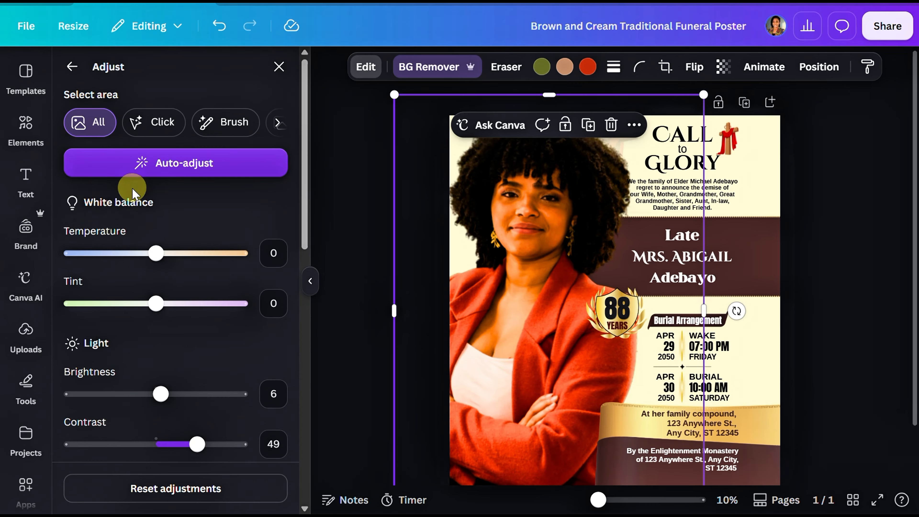
{"action": "left_click", "coordinate": [144, 487]}
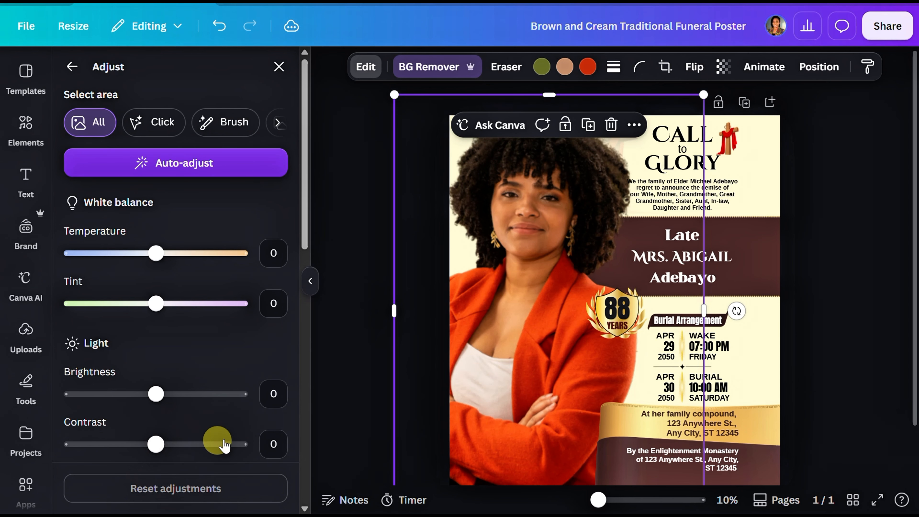
Step: Group the "88" and "YEARS" texts with the gold laurel badge and move the group slightly right, away from the portrait
{"action": "left_click", "coordinate": [616, 305]}
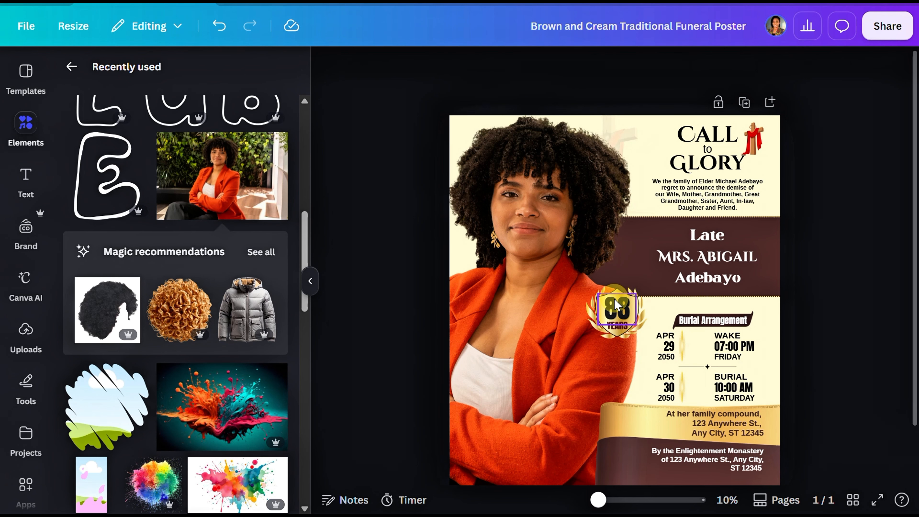
{"action": "left_click", "coordinate": [619, 317]}
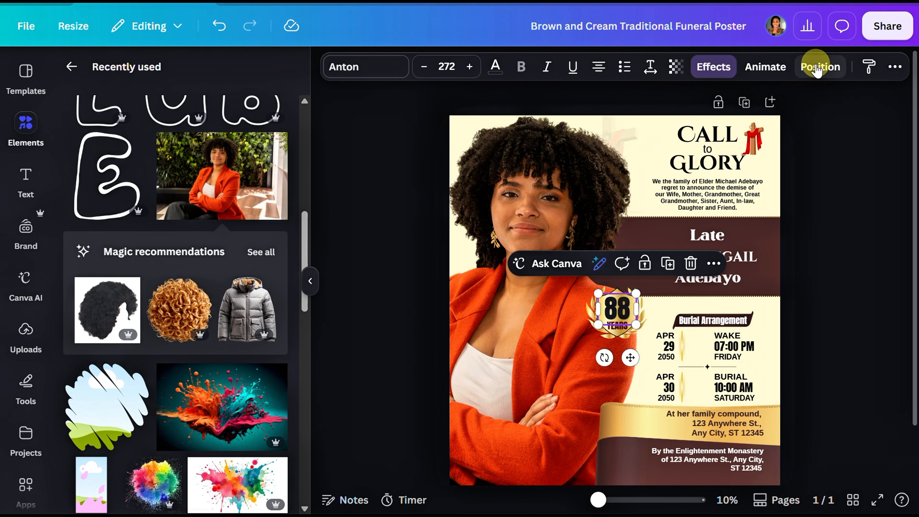
{"action": "left_click", "coordinate": [811, 77]}
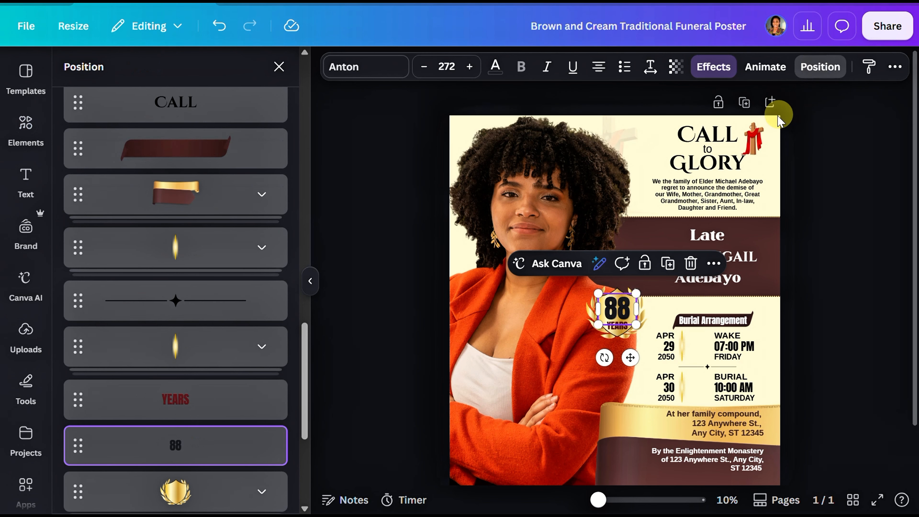
{"action": "left_click", "coordinate": [208, 412], "text": "shift"}
{"action": "left_click", "coordinate": [209, 485], "text": "shift"}
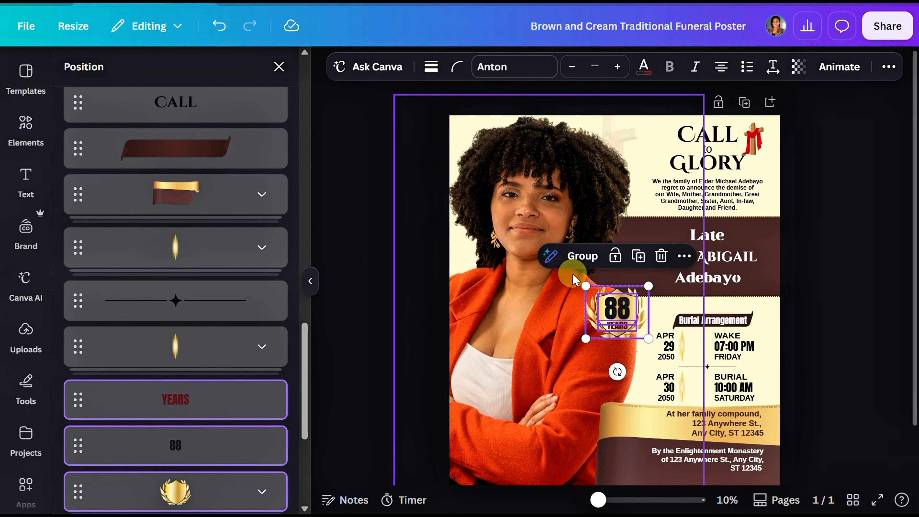
{"action": "left_click", "coordinate": [581, 260]}
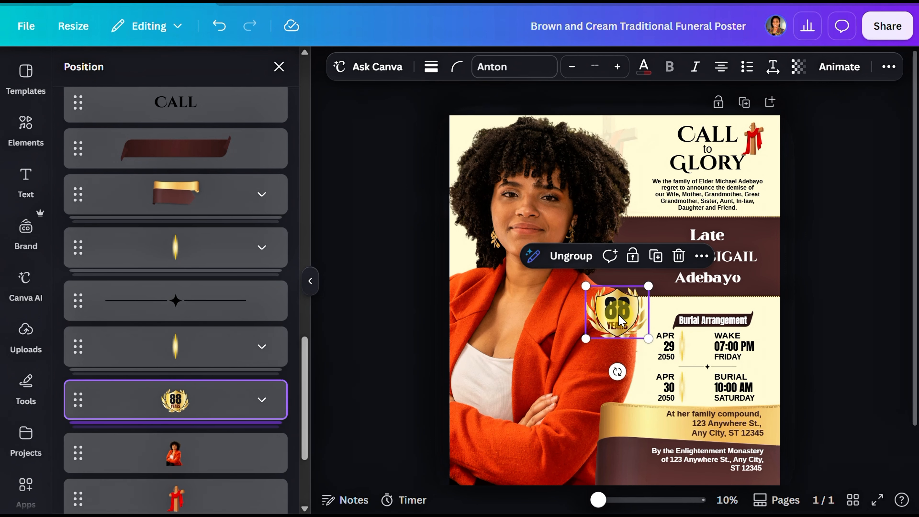
{"action": "left_click_drag", "start_coordinate": [618, 320], "coordinate": [641, 321]}
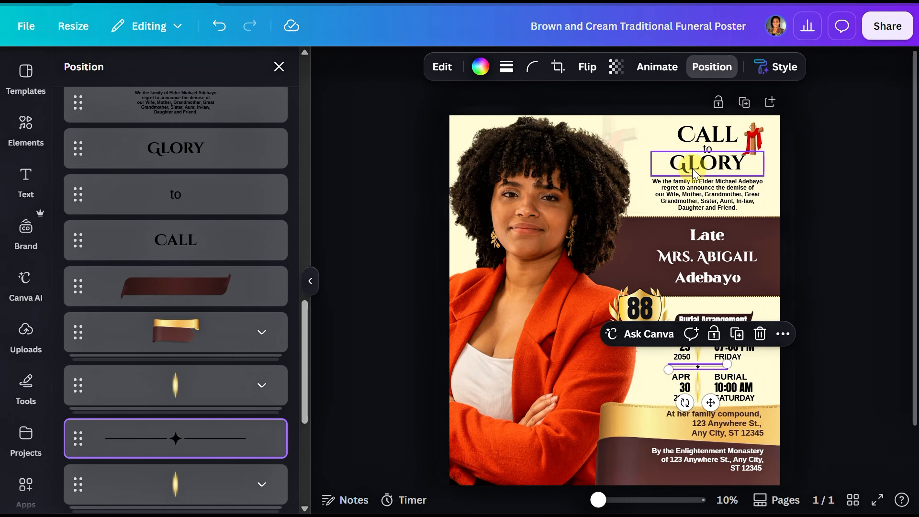
Step: Delete the "Call to Glory" heading texts and the red-draped cross beside them
{"action": "left_click", "coordinate": [694, 173]}
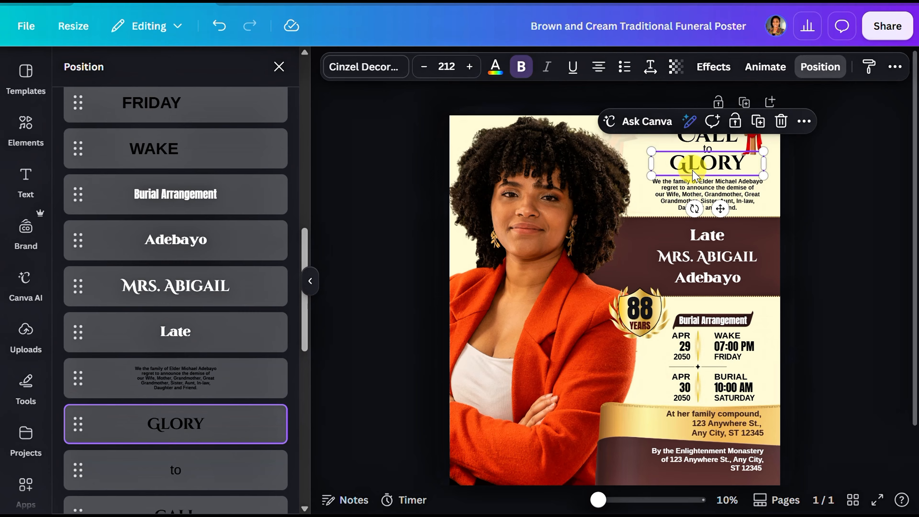
{"action": "left_click", "coordinate": [780, 127]}
{"action": "left_click", "coordinate": [751, 152]}
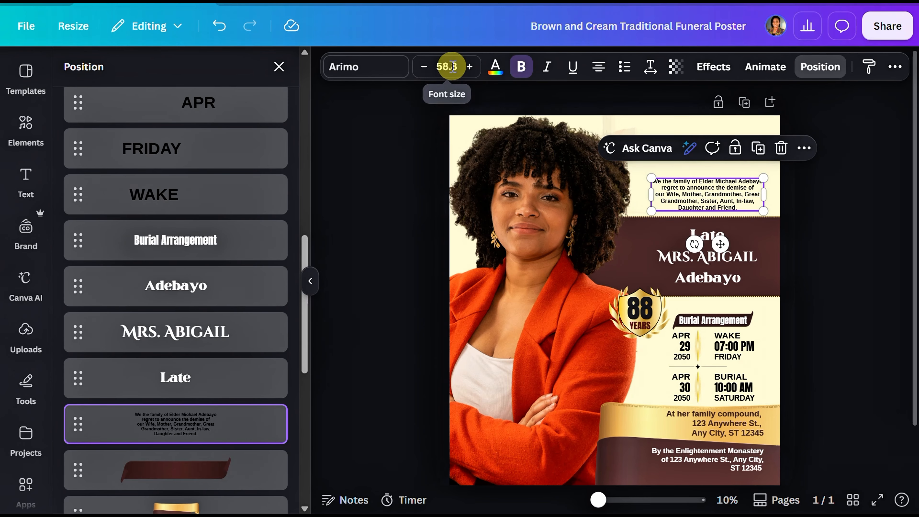
Step: Set the family announcement paragraph's font size to 70 and move it up into the cleared heading area
{"action": "left_click", "coordinate": [452, 66]}
{"action": "type", "text": "70"}
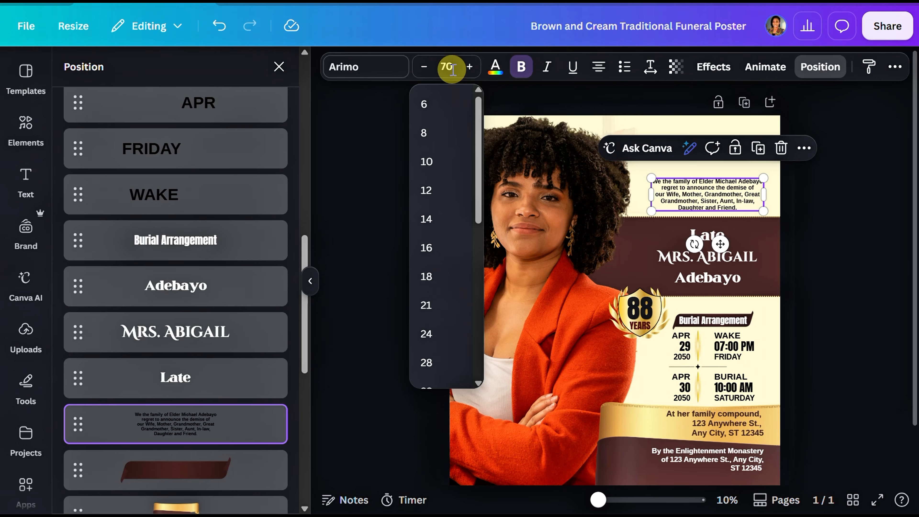
{"action": "key", "text": "Return"}
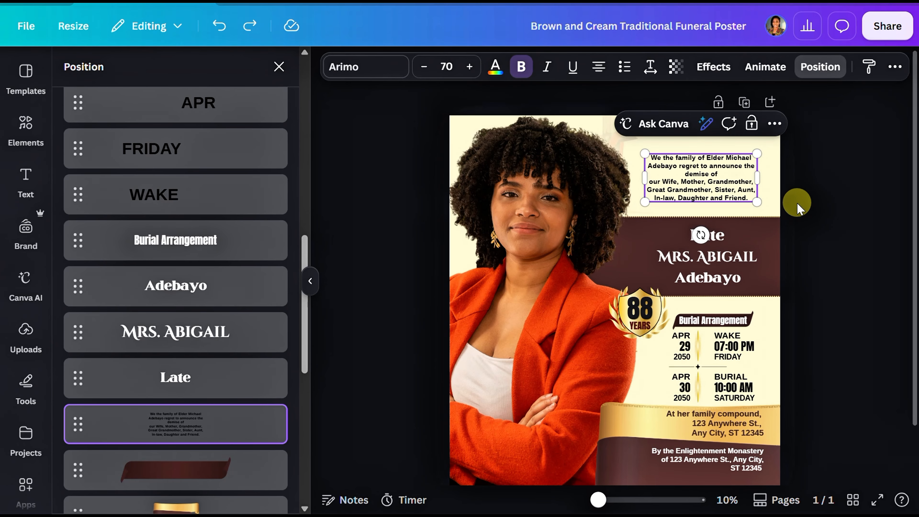
{"action": "left_click", "coordinate": [797, 209]}
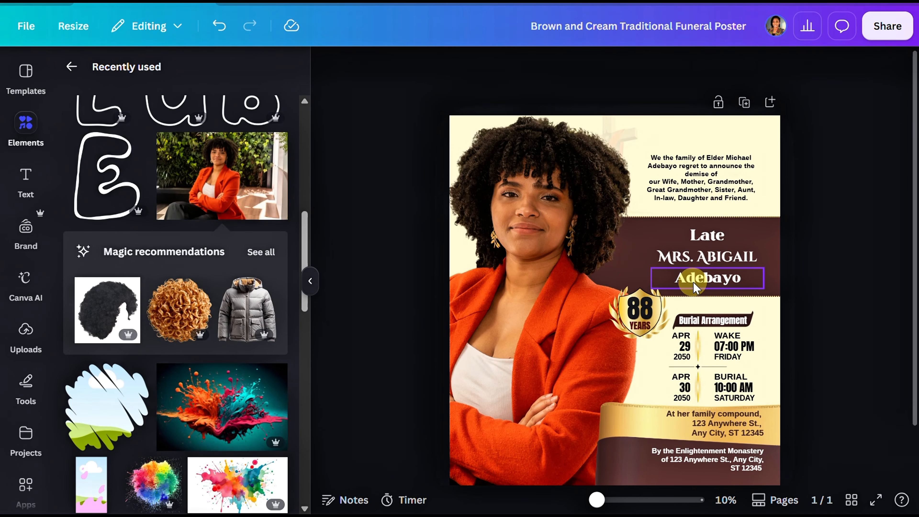
Step: Download the poster as a PDF Print file with the CMYK (best for professional printing) colour profile
{"action": "left_click", "coordinate": [887, 32]}
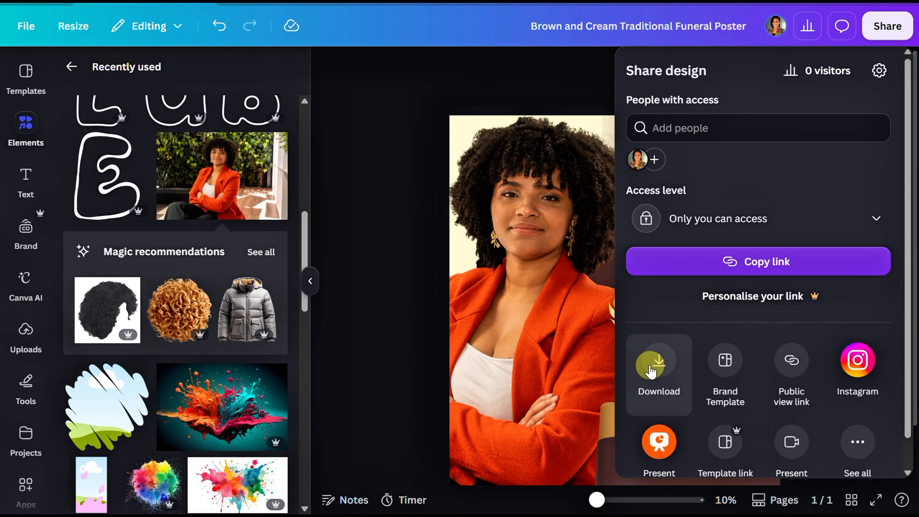
{"action": "left_click", "coordinate": [655, 364]}
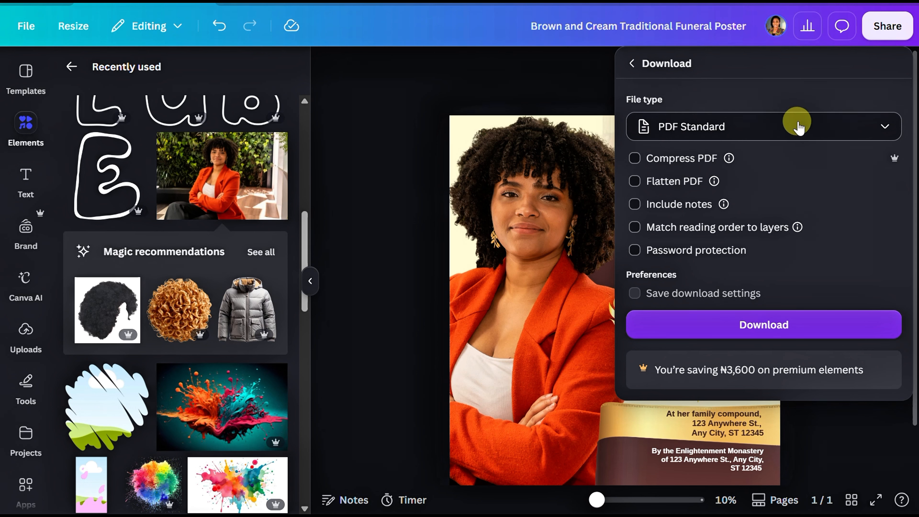
{"action": "left_click", "coordinate": [808, 127]}
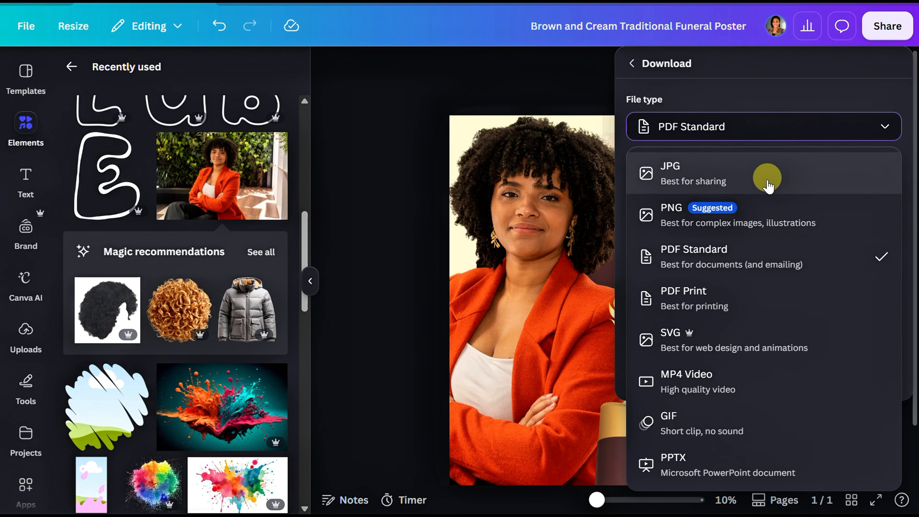
{"action": "left_click", "coordinate": [737, 310]}
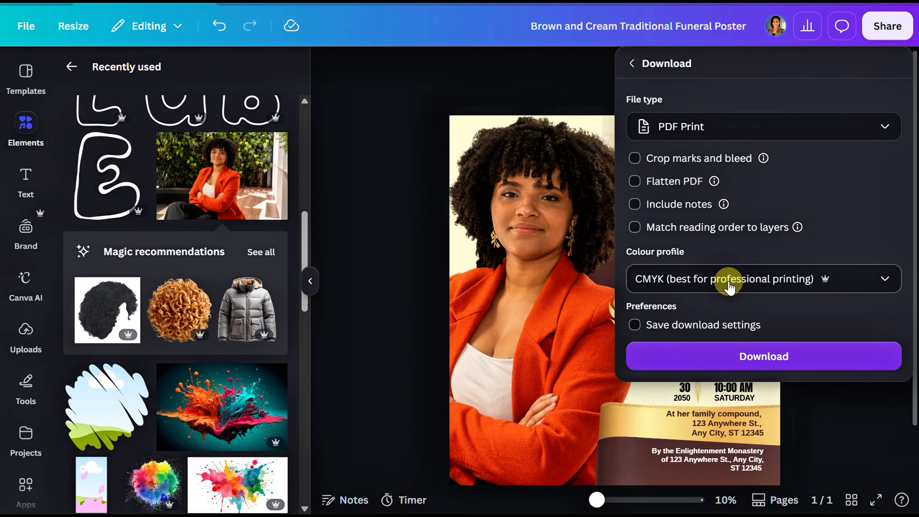
{"action": "left_click", "coordinate": [748, 279]}
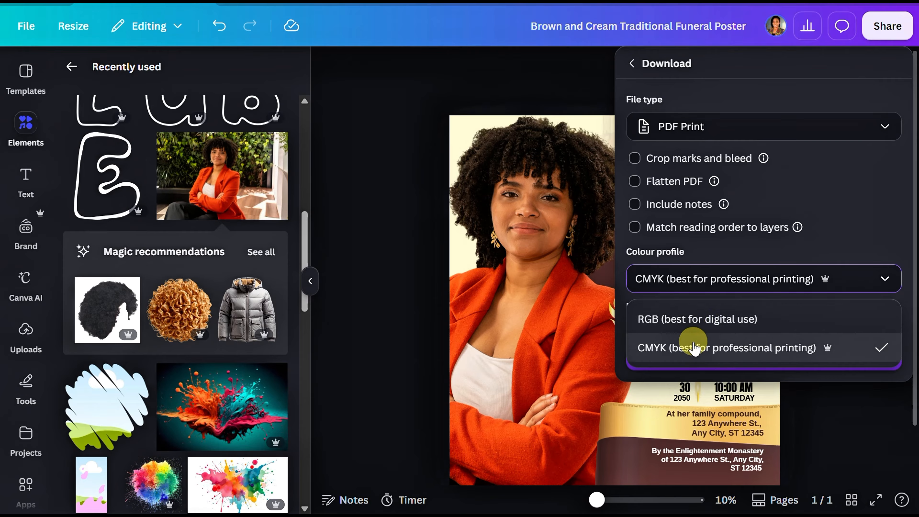
{"action": "left_click", "coordinate": [705, 282]}
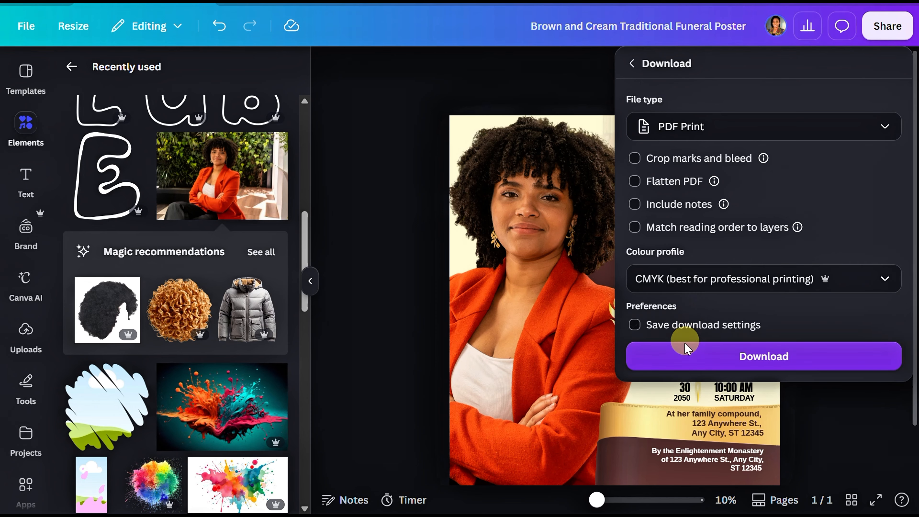
{"action": "left_click", "coordinate": [684, 353]}
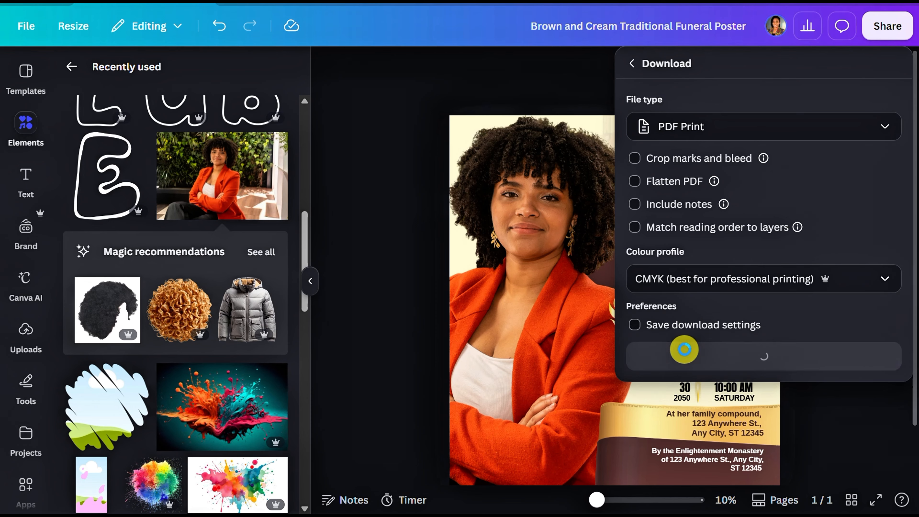